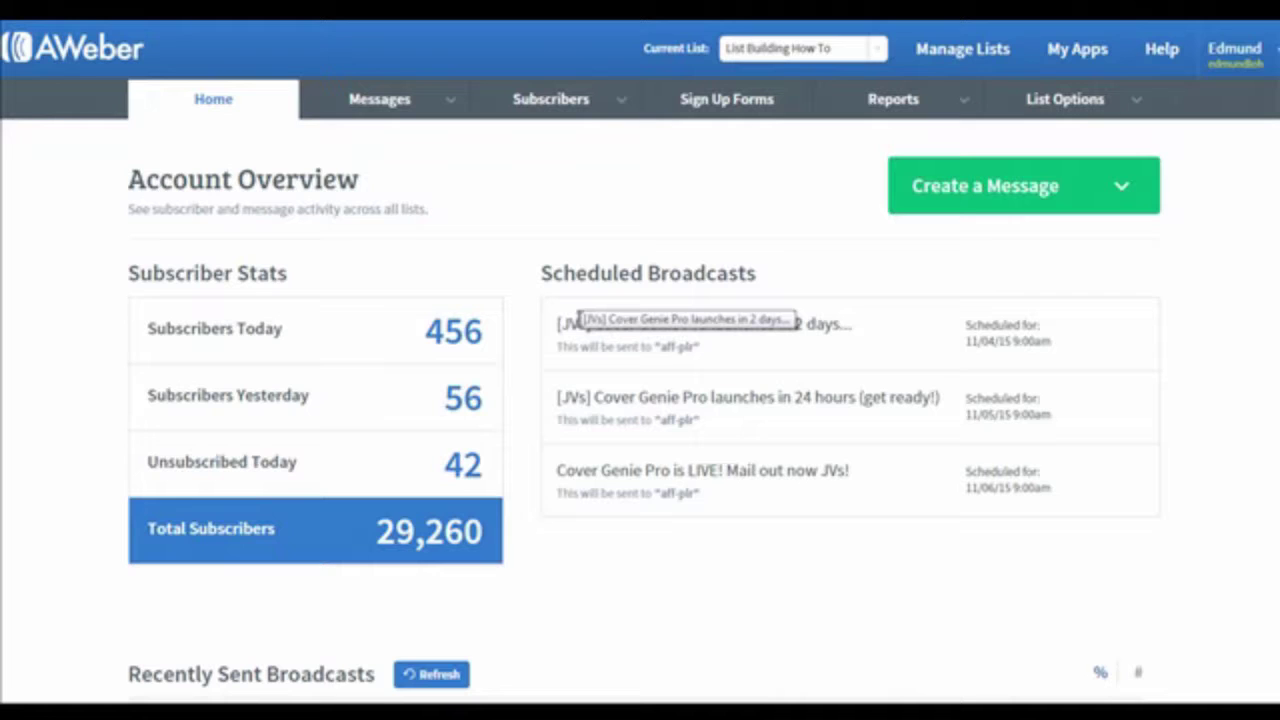
Open the Messages section menu to begin a new drag-and-drop email
click(417, 95)
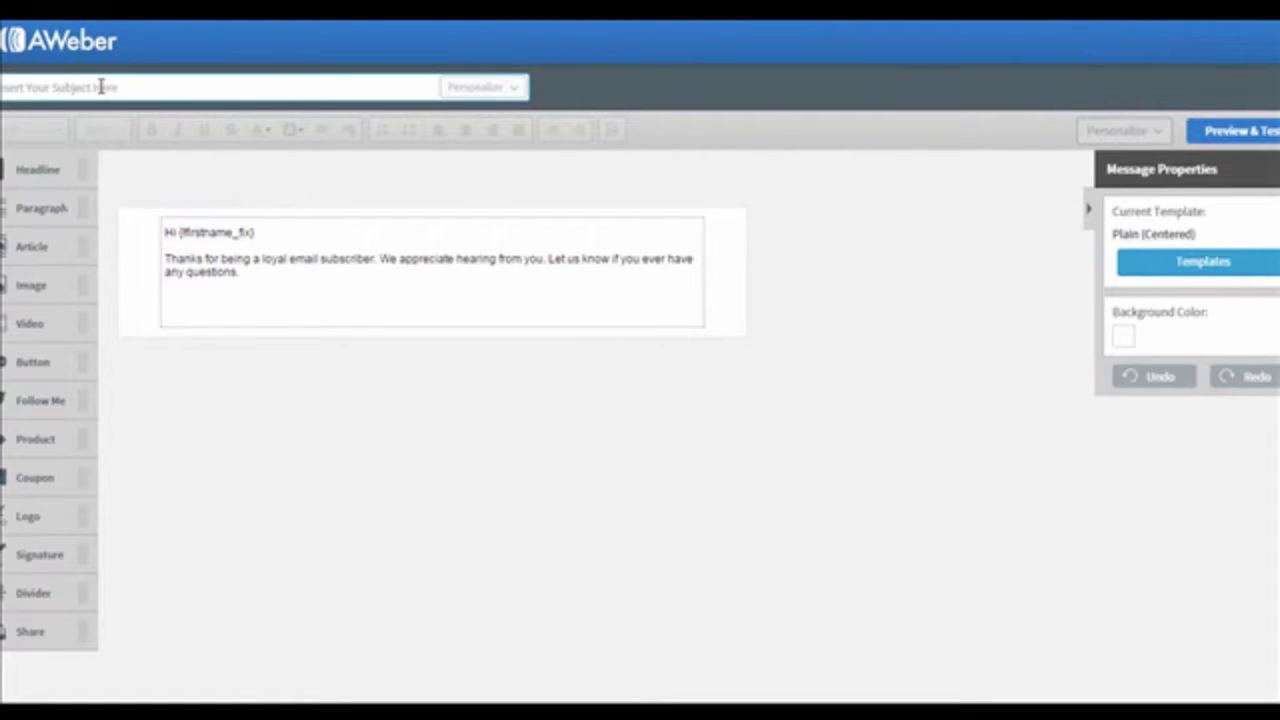
Enter the subject 'List Building' and reapply the Plain Center Aligned template
click(101, 86)
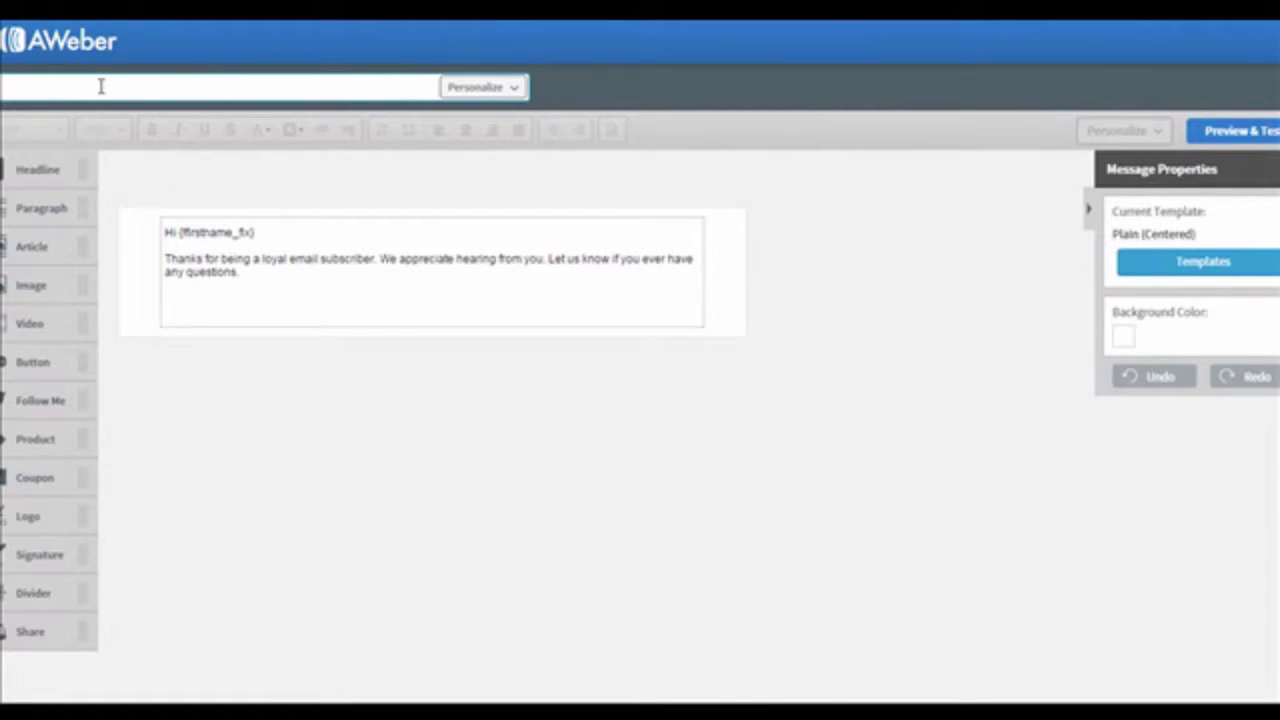
text(List Building)
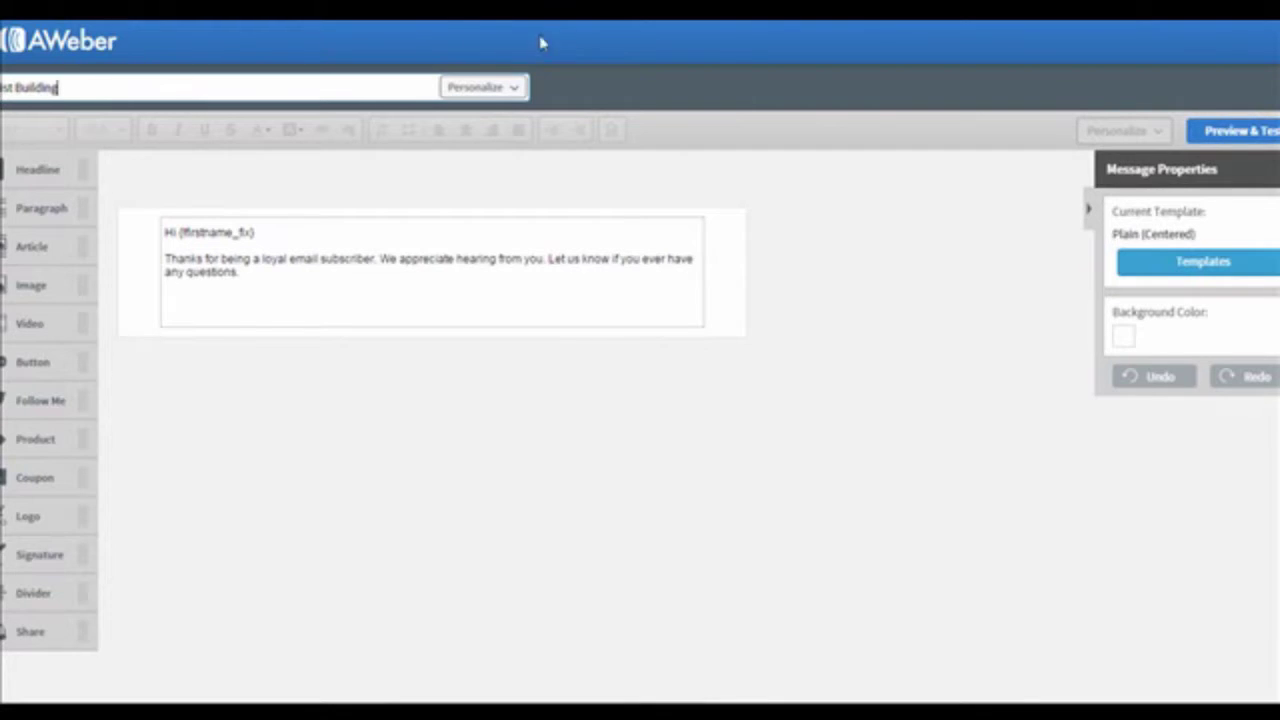
click(1220, 272)
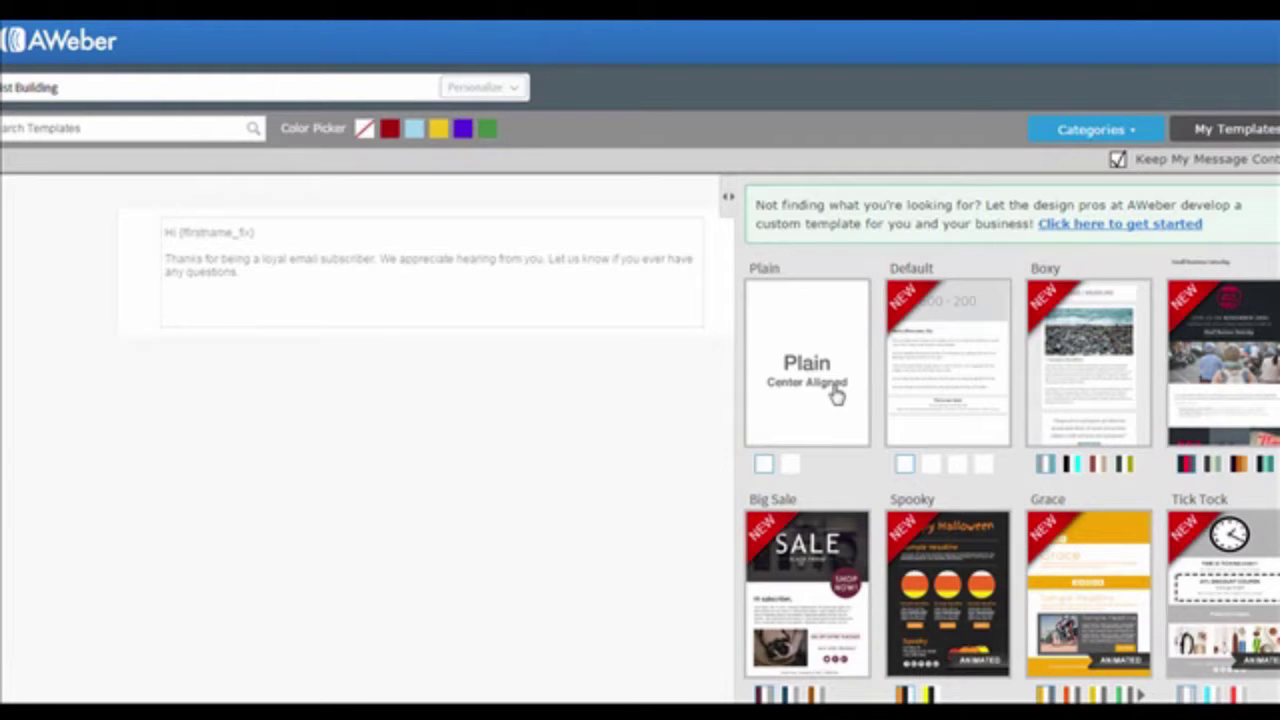
click(836, 396)
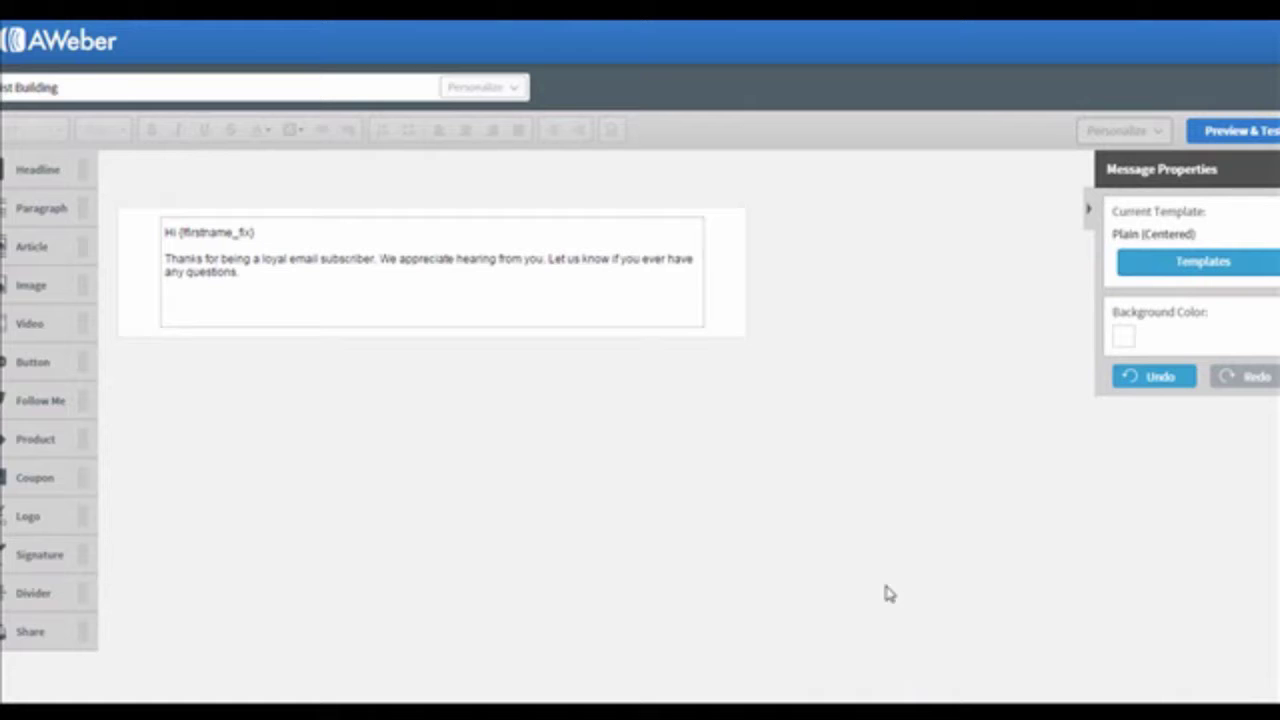
Add a video block with placeholder 'Sample Video Title' below the greeting text
drag(57, 160, 42, 451)
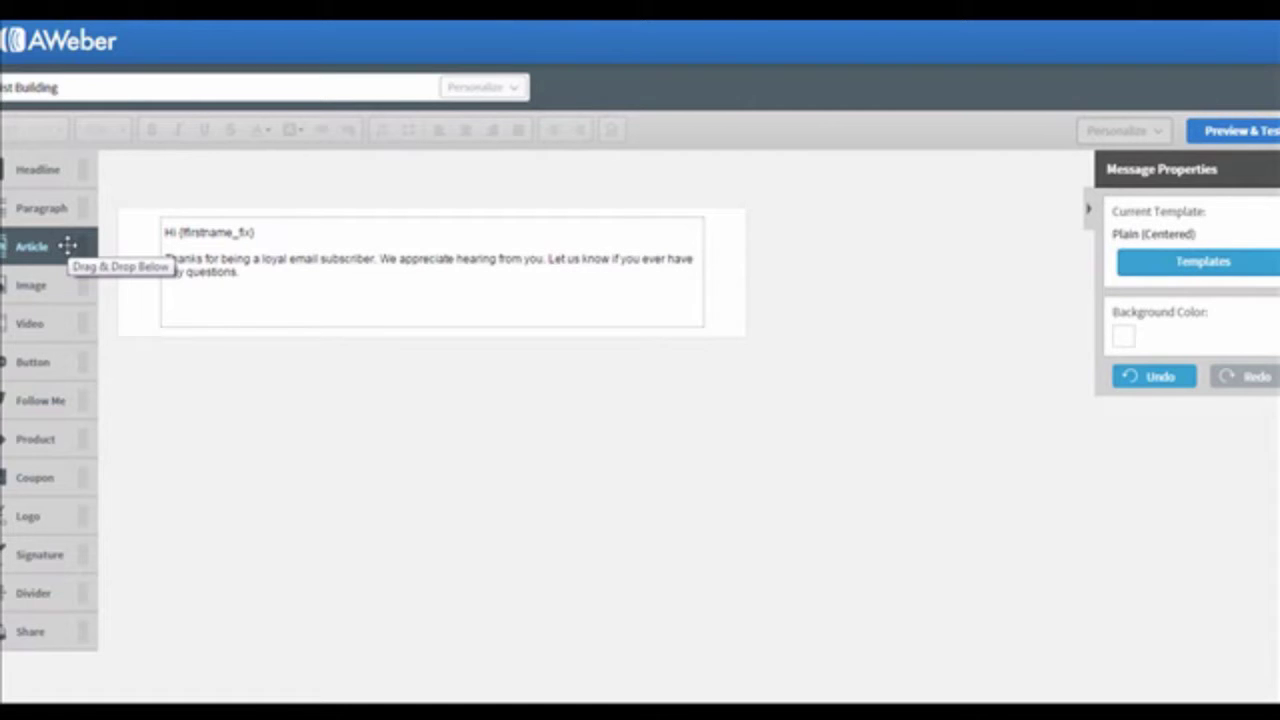
drag(58, 332, 438, 362)
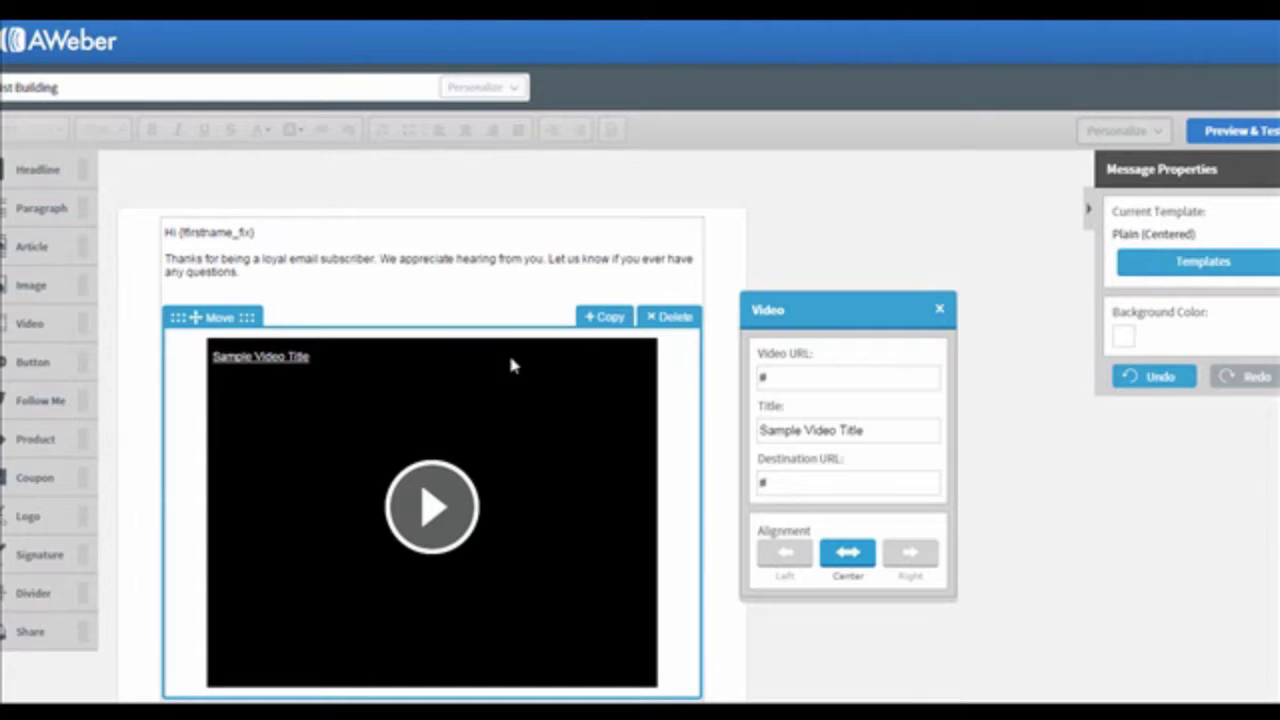
double_click(800, 374)
triple_click(826, 430)
double_click(810, 485)
Try left and right alignment for the video, then center it
click(788, 556)
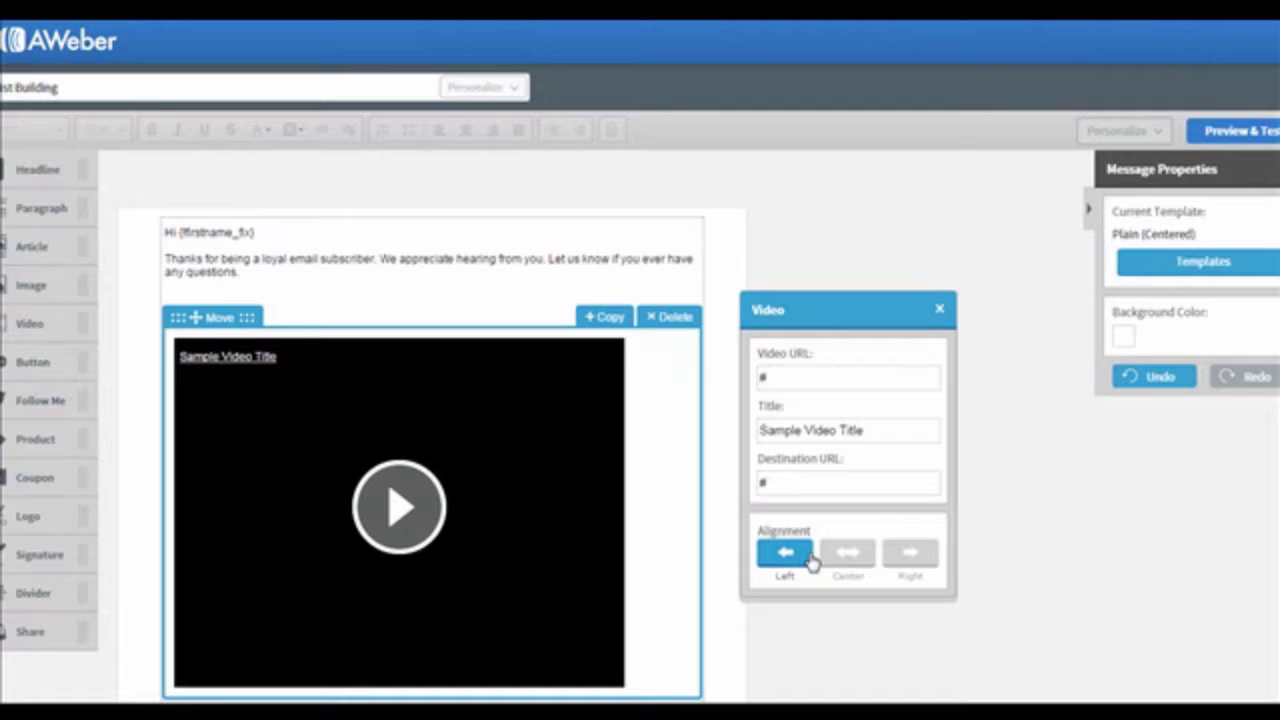
click(840, 560)
click(893, 560)
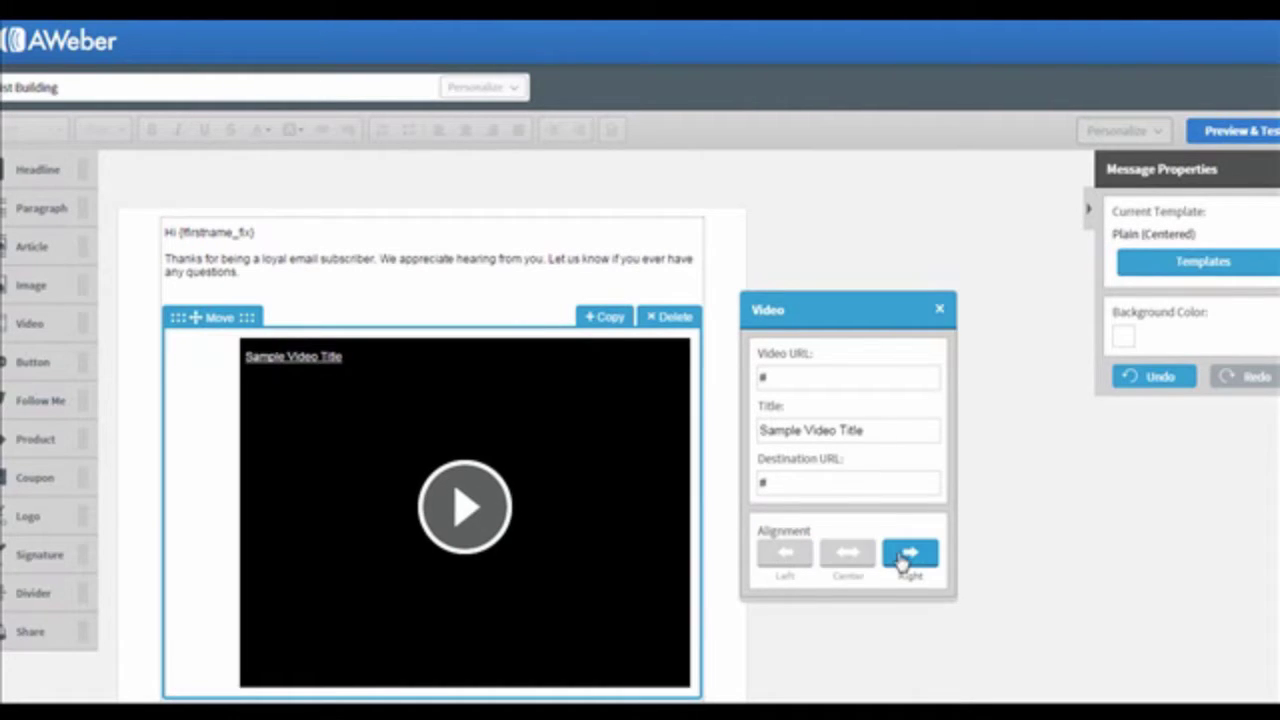
click(864, 556)
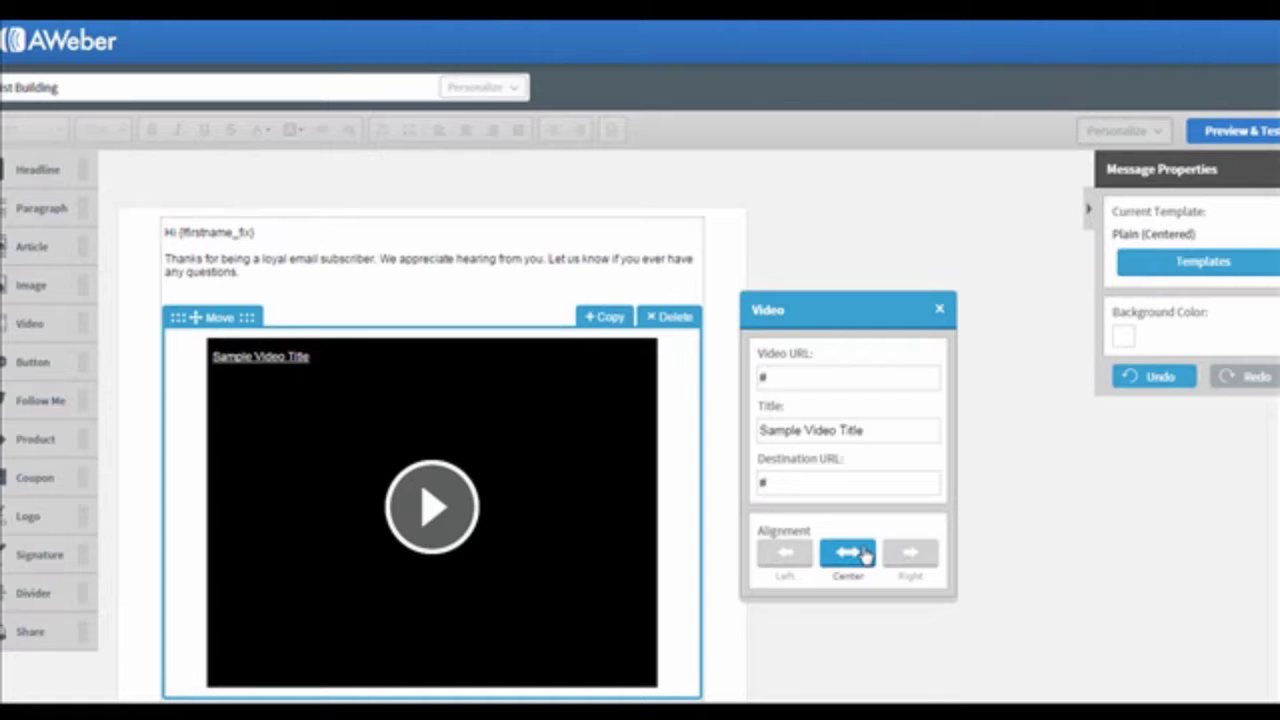
Add the line 'Chick Here To Find Out More' under the greeting, linked to google.com
click(290, 272)
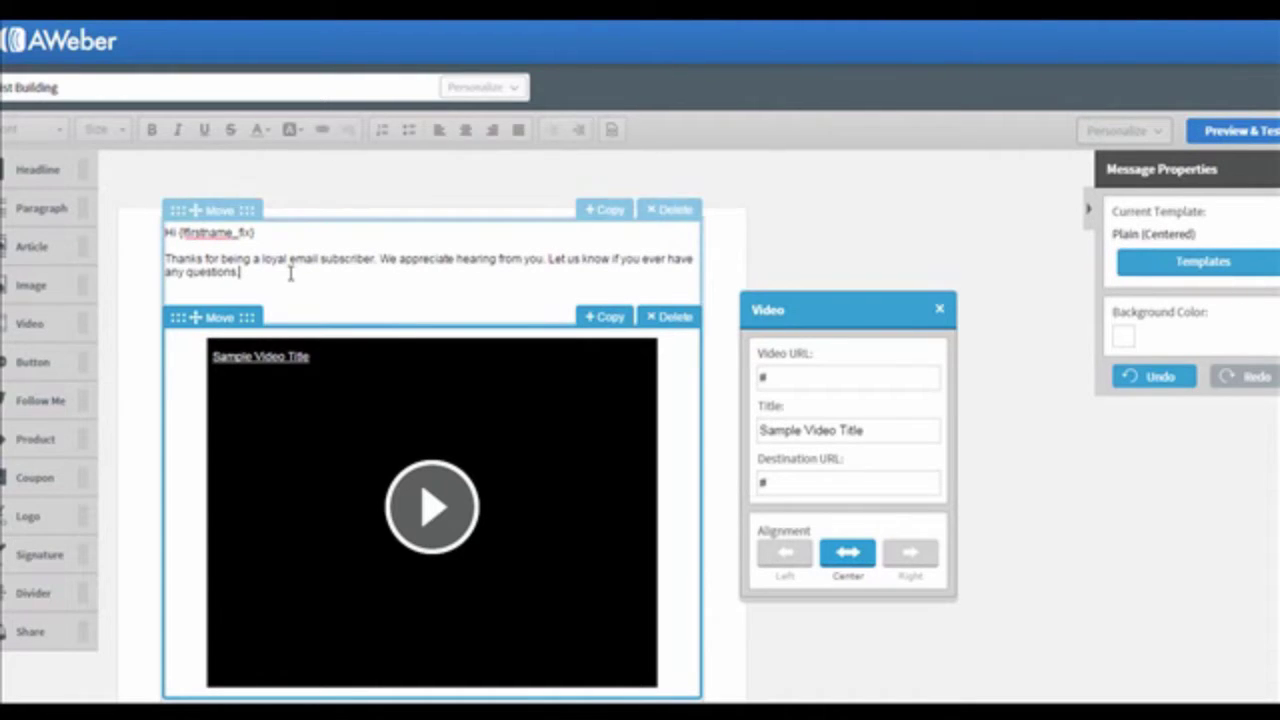
key(Return)
key(Return)
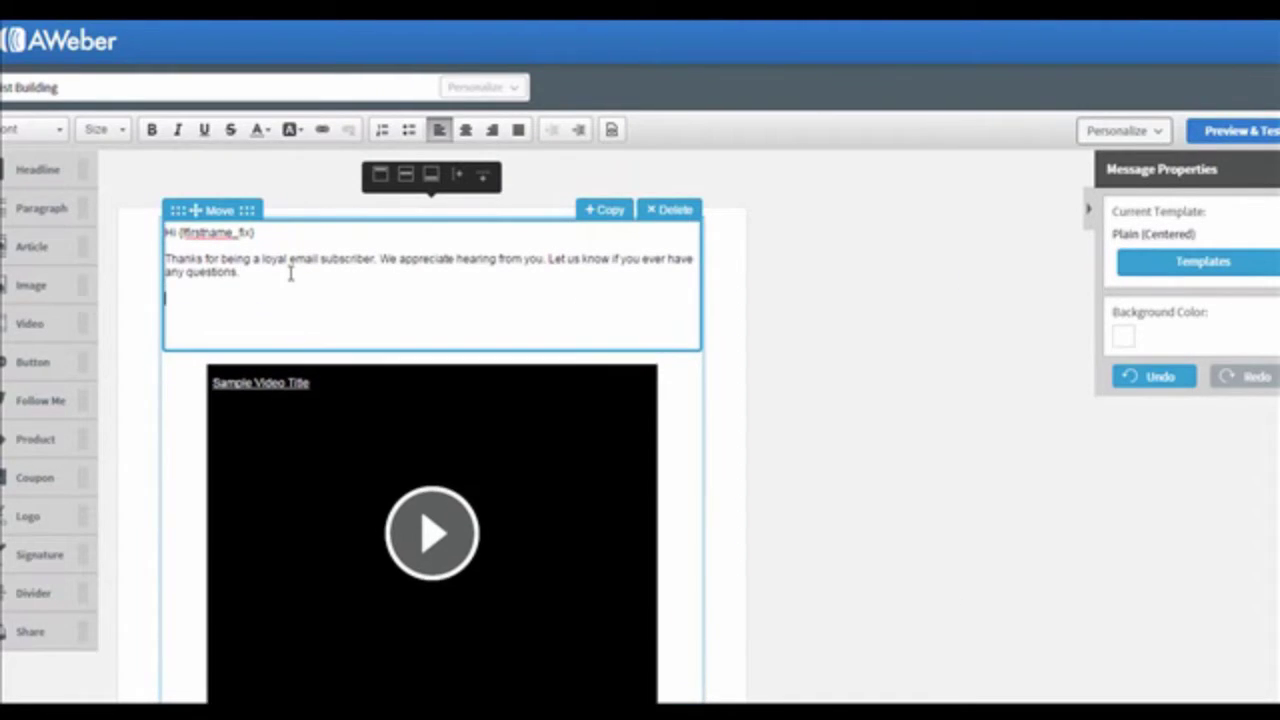
text(Ch)
text(ick Here To F)
text(ind Out More)
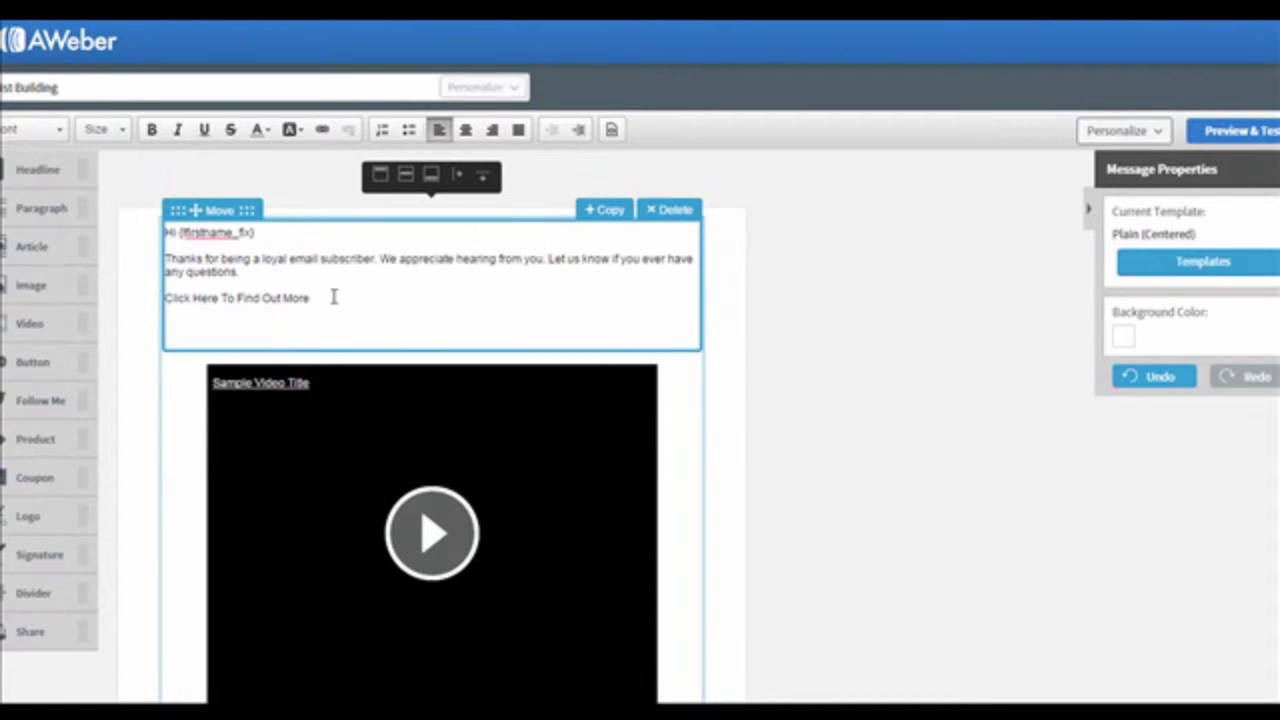
drag(330, 298, 161, 297)
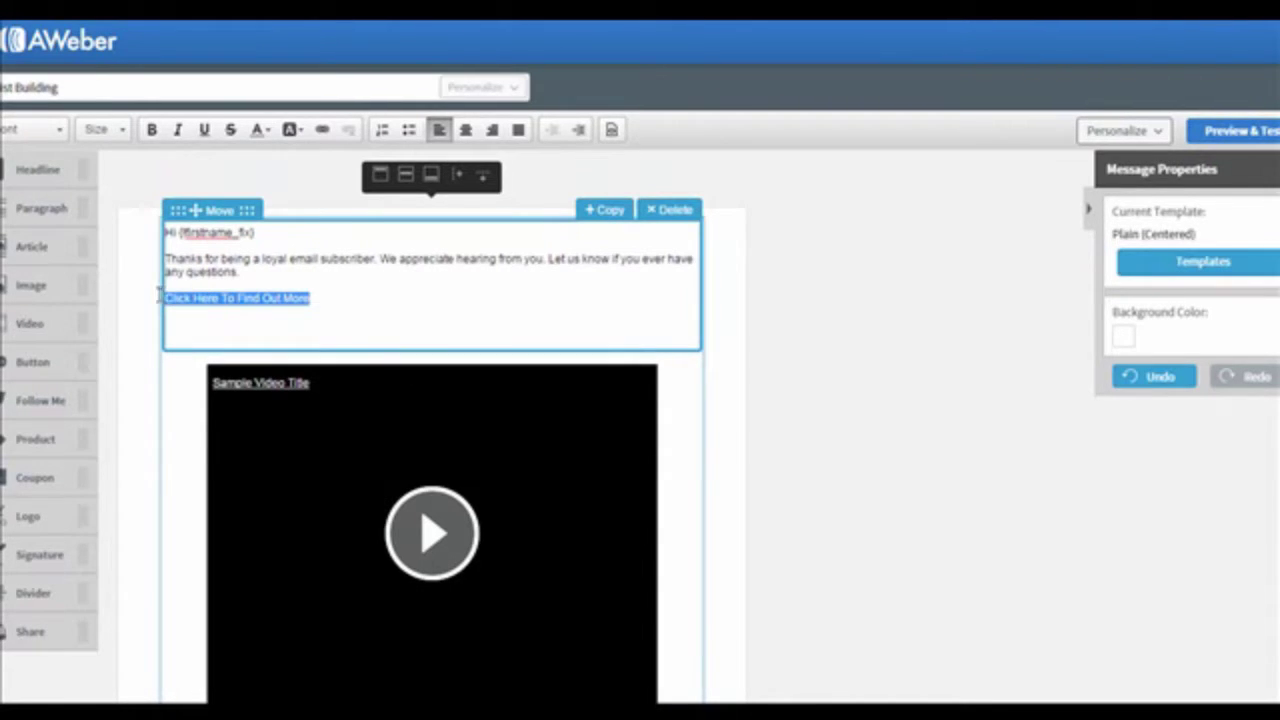
click(322, 131)
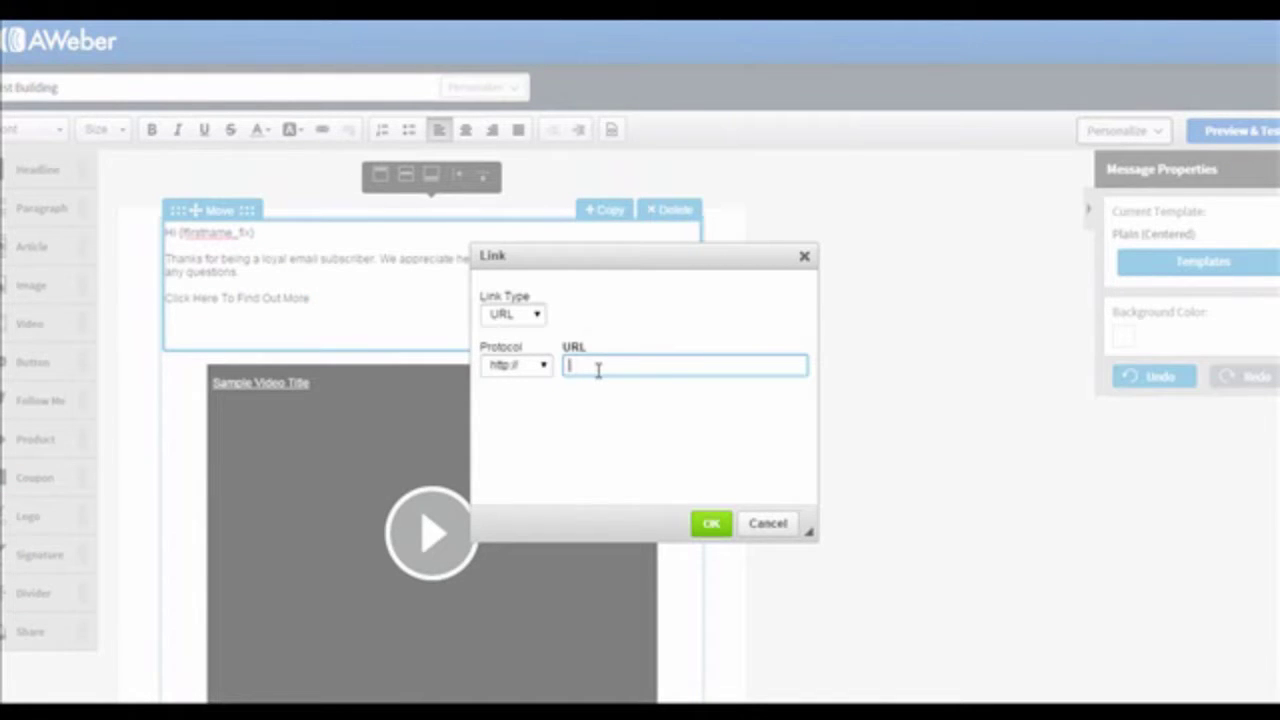
text(google.com)
click(703, 525)
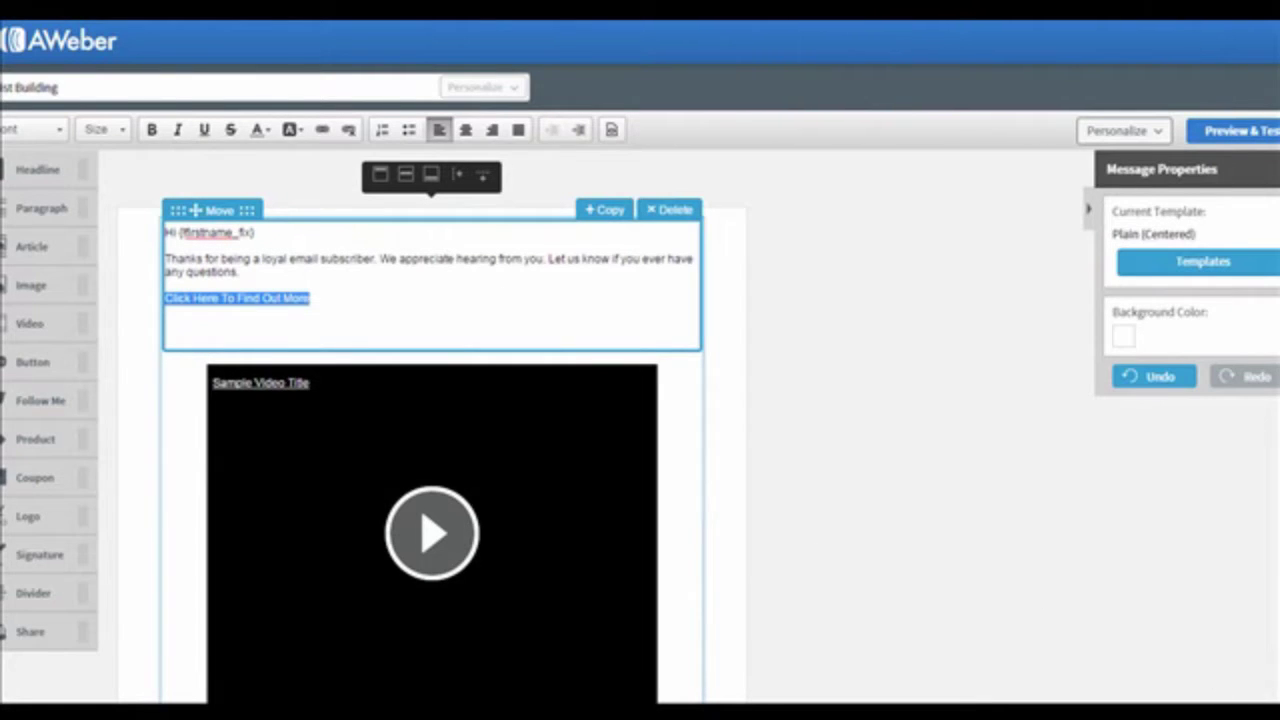
key(Escape)
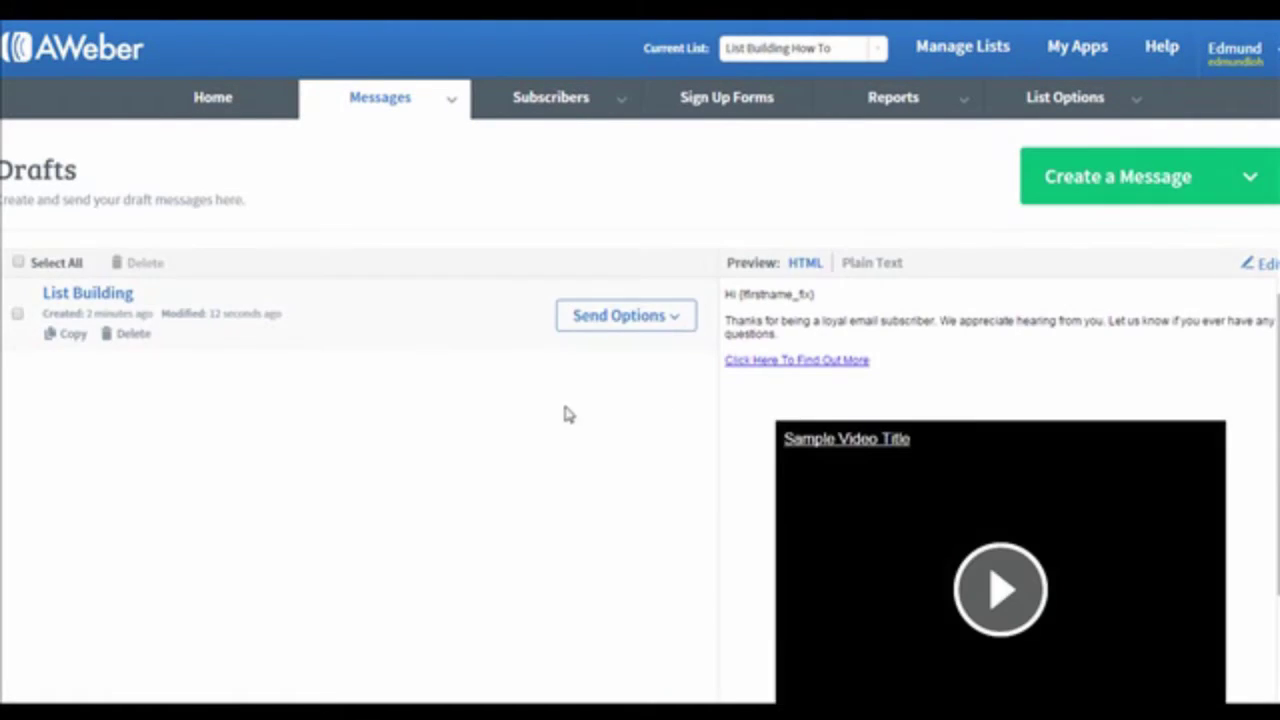
Choose Schedule a Broadcast from the List Building draft's Send Options
click(610, 328)
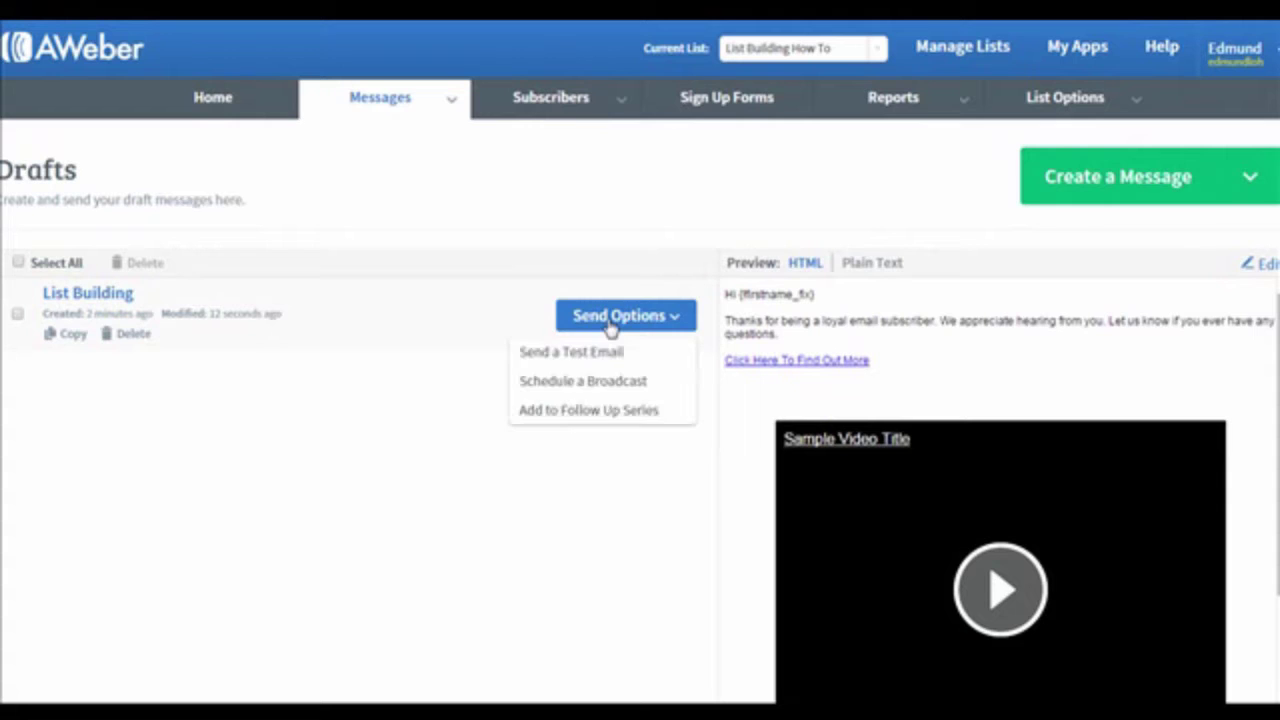
click(606, 383)
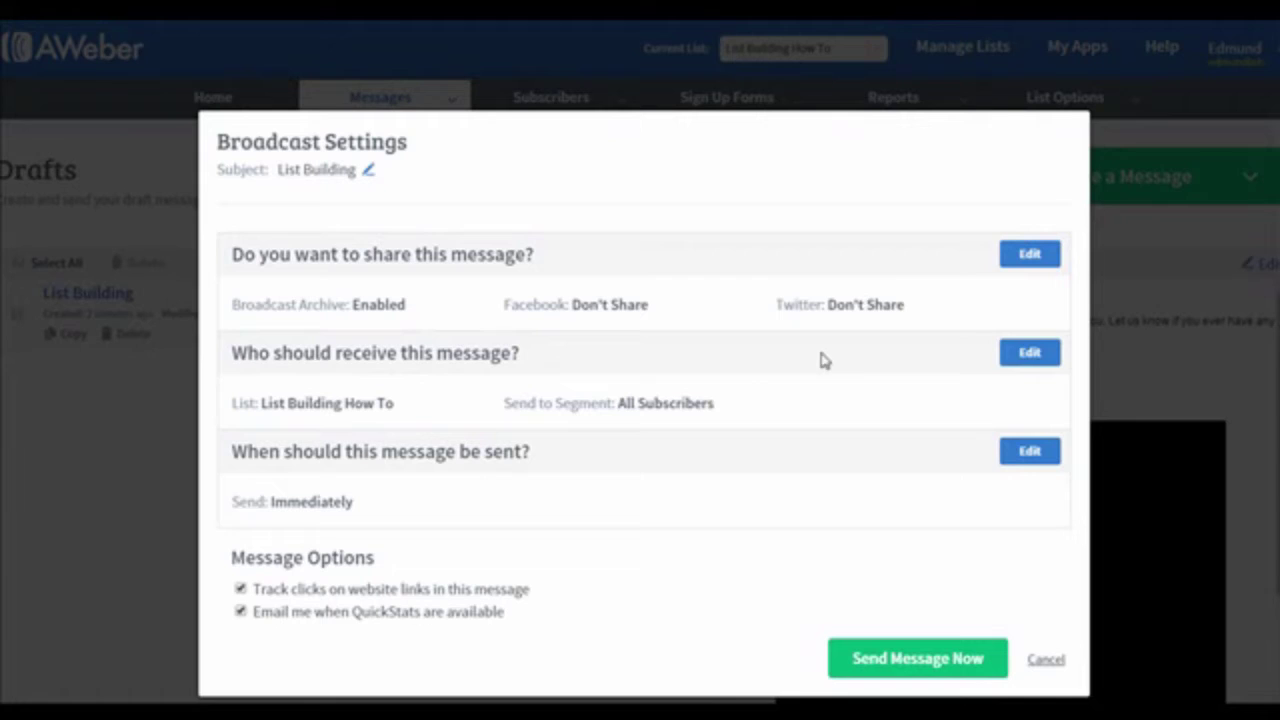
Keep all subscribers as recipients and turn off the QuickStats notification email
click(1030, 353)
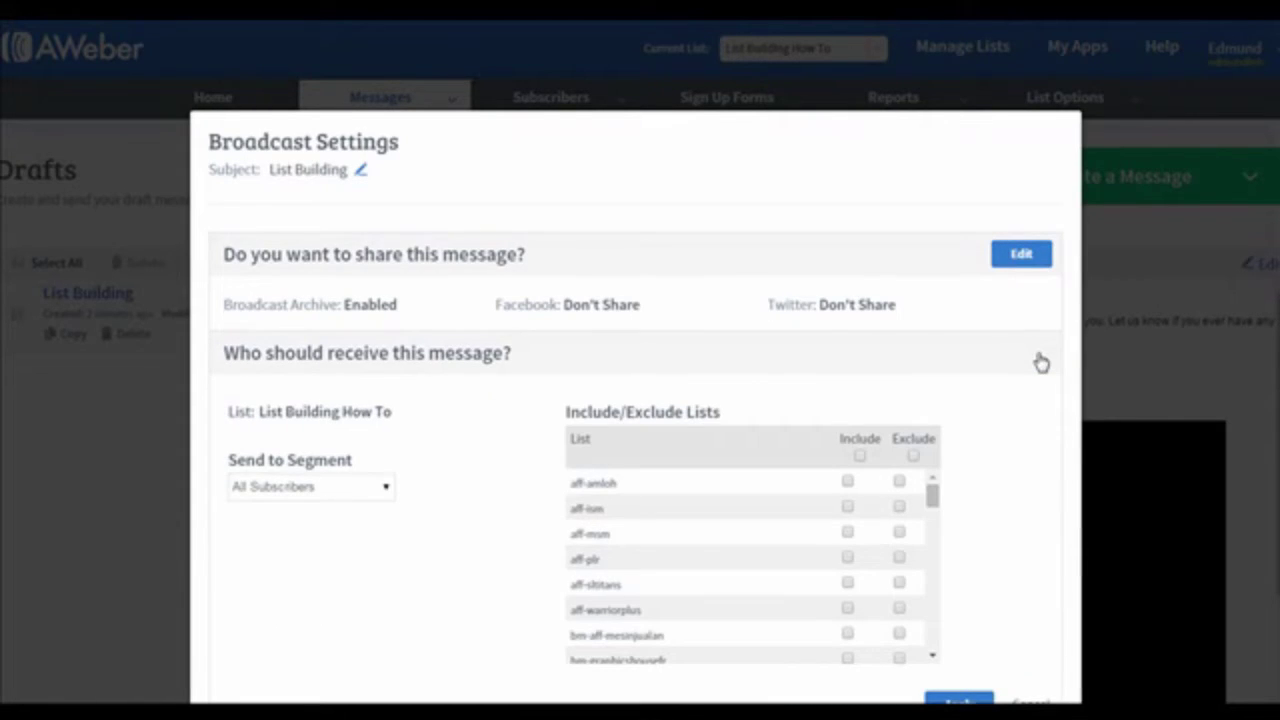
click(958, 700)
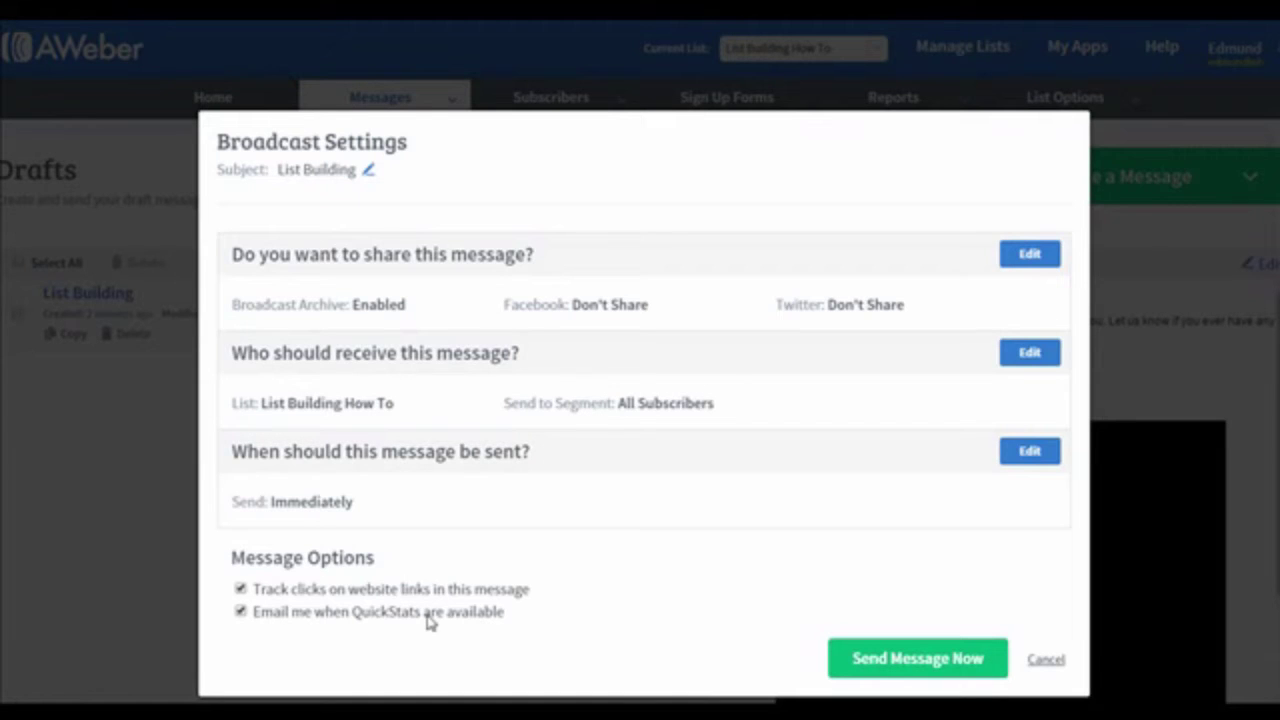
click(241, 611)
Set the broadcast send date to October 31, 2015
click(1032, 451)
scroll(957, 441, down, 3)
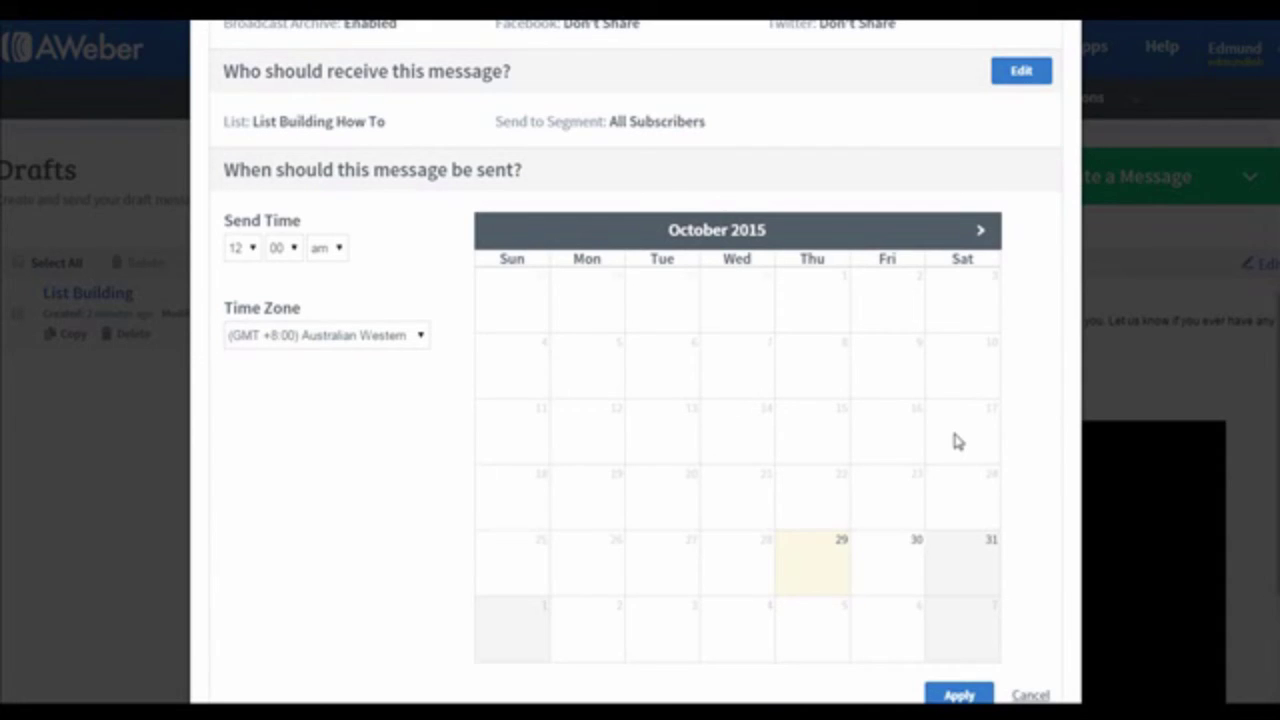
click(965, 554)
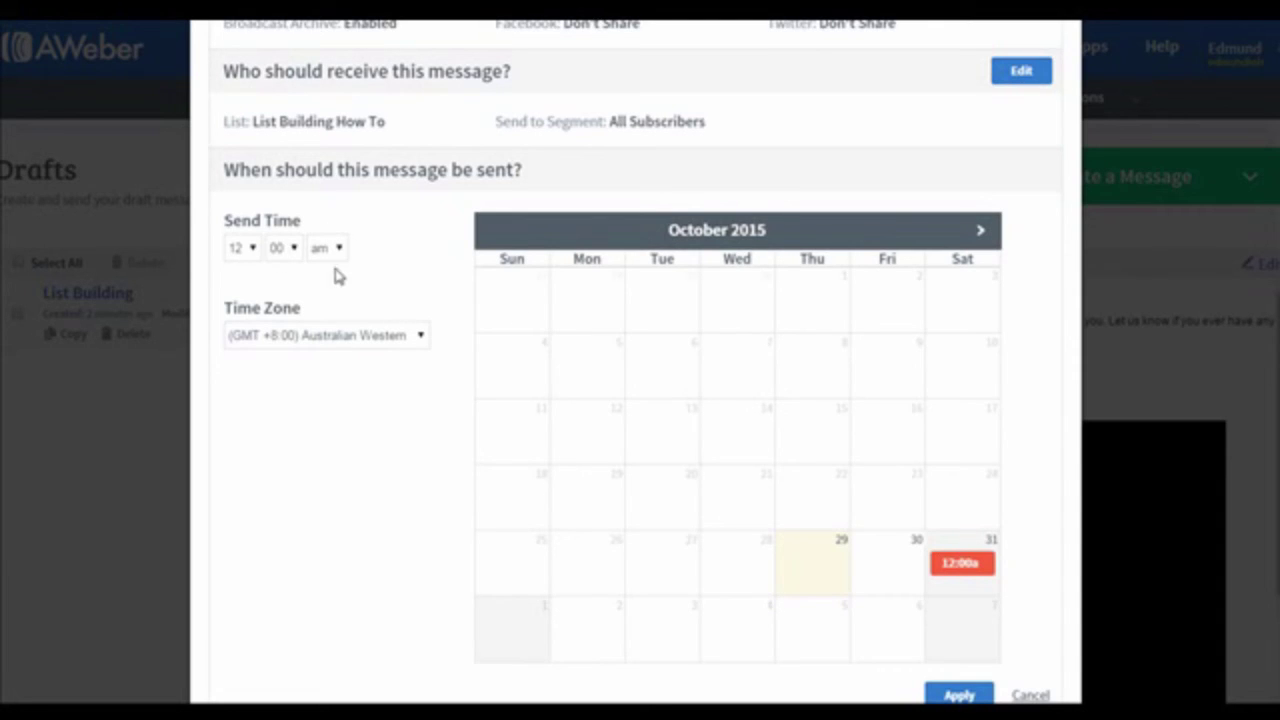
Pick the send time zone and apply the Oct 31 12:00 schedule
click(349, 340)
click(349, 340)
scroll(352, 346, down, 2)
scroll(349, 340, up, 3)
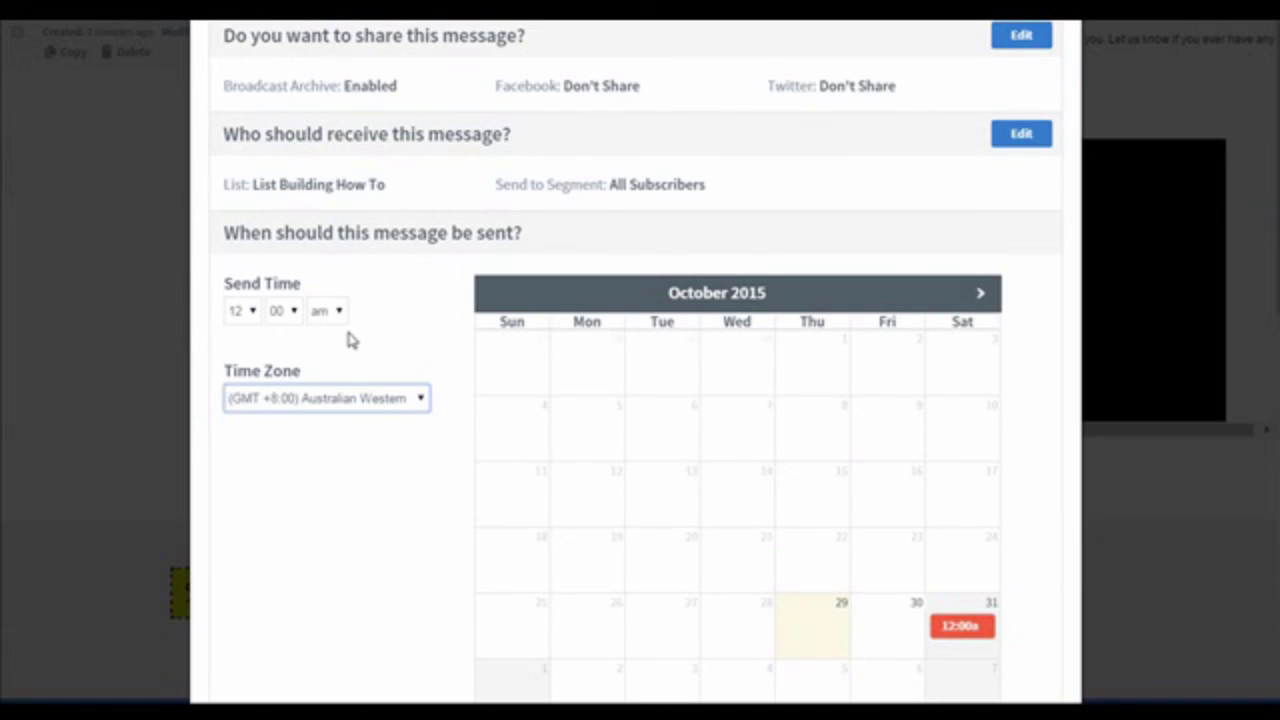
click(349, 396)
scroll(343, 500, down, 4)
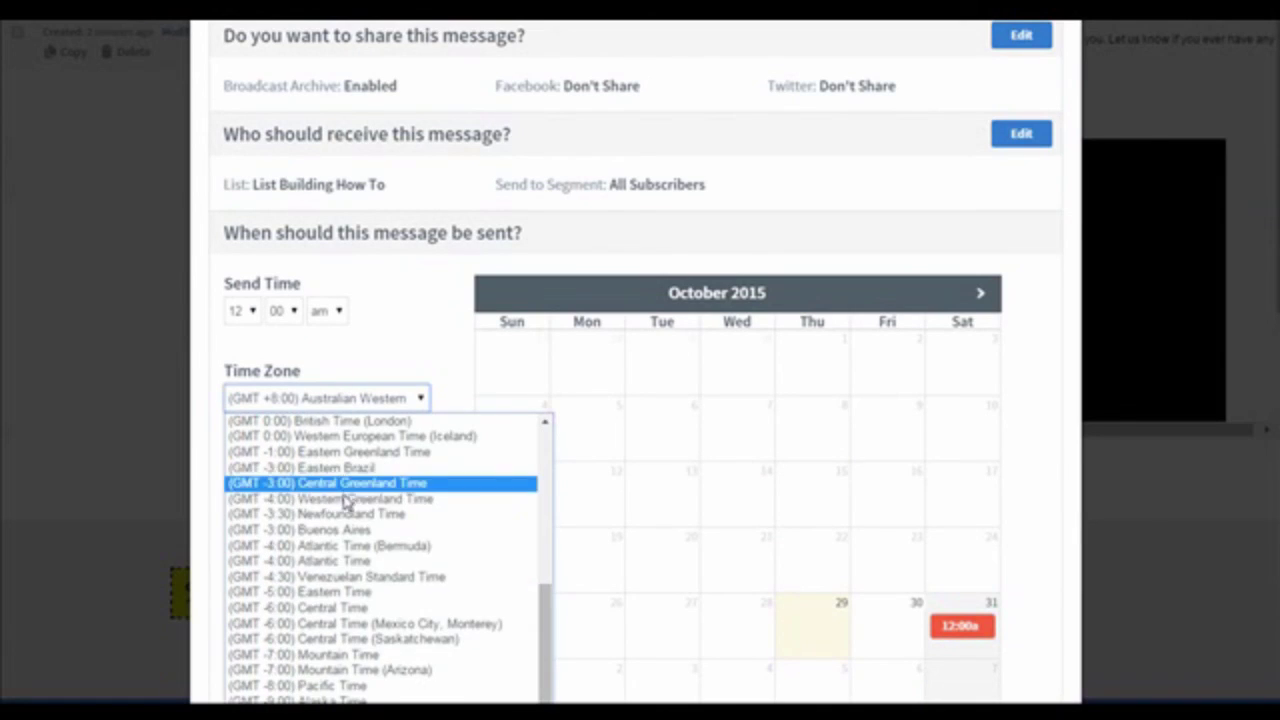
click(358, 592)
scroll(630, 433, down, 1)
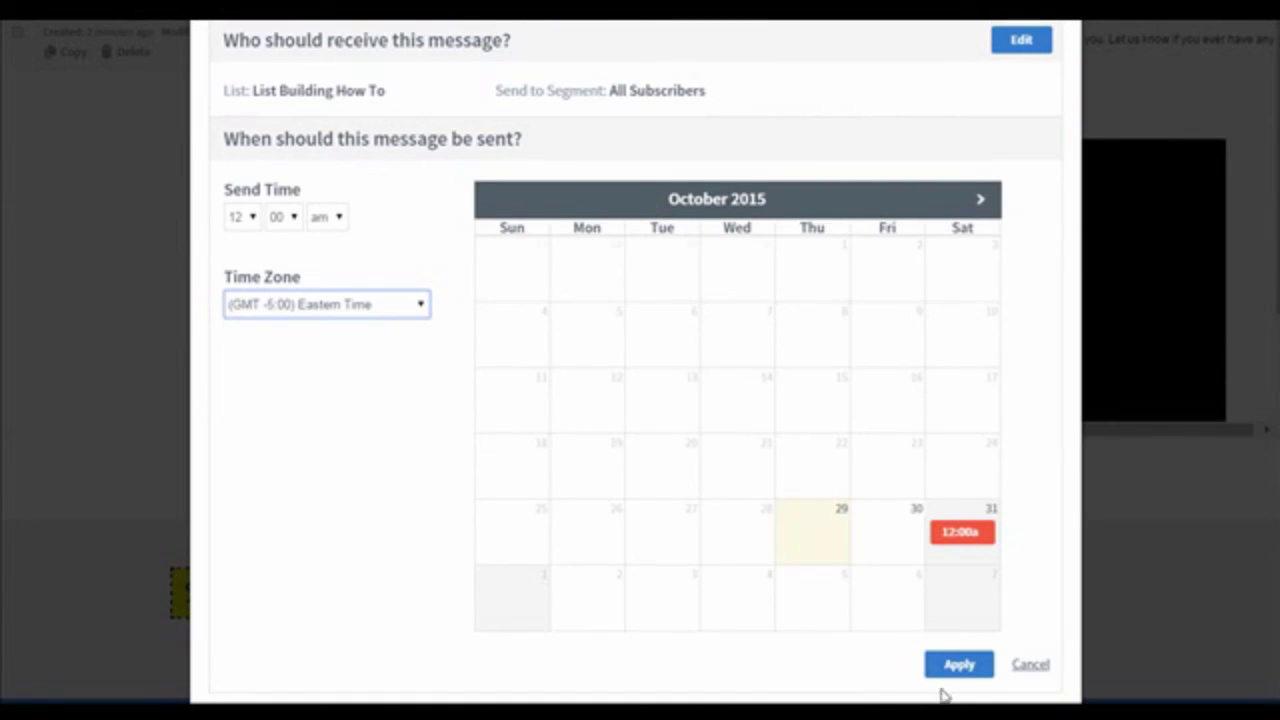
click(963, 668)
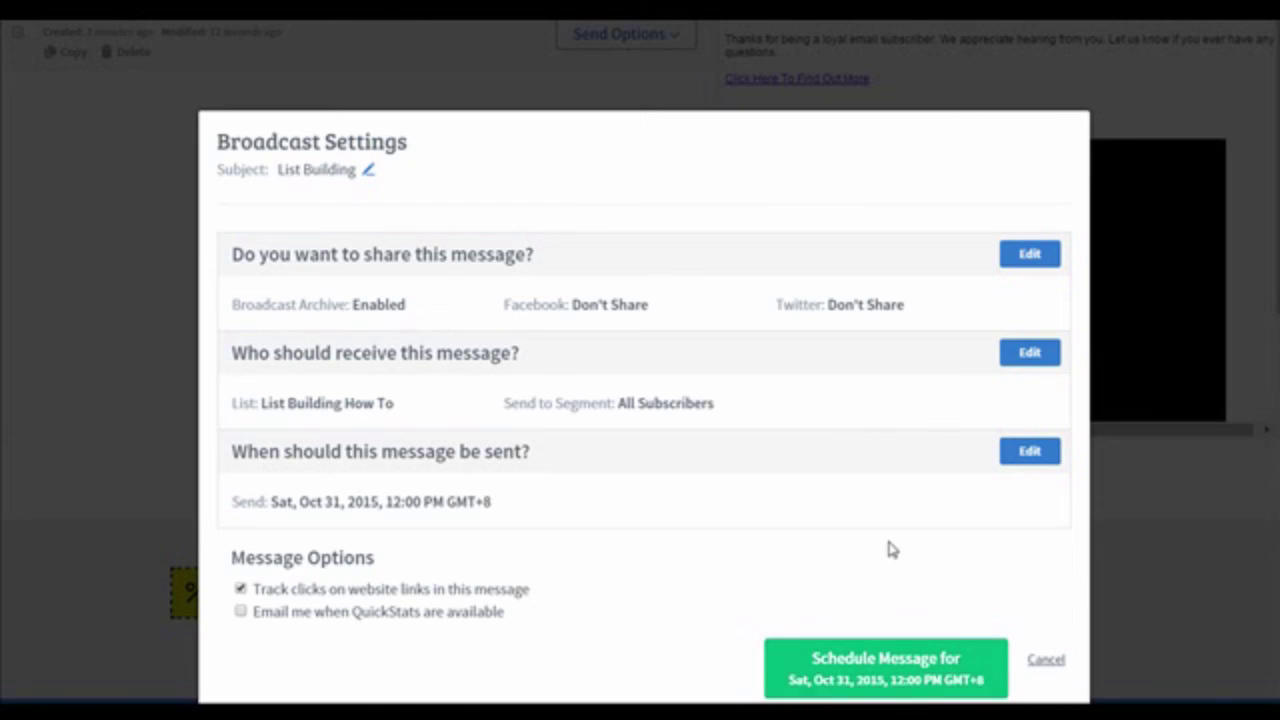